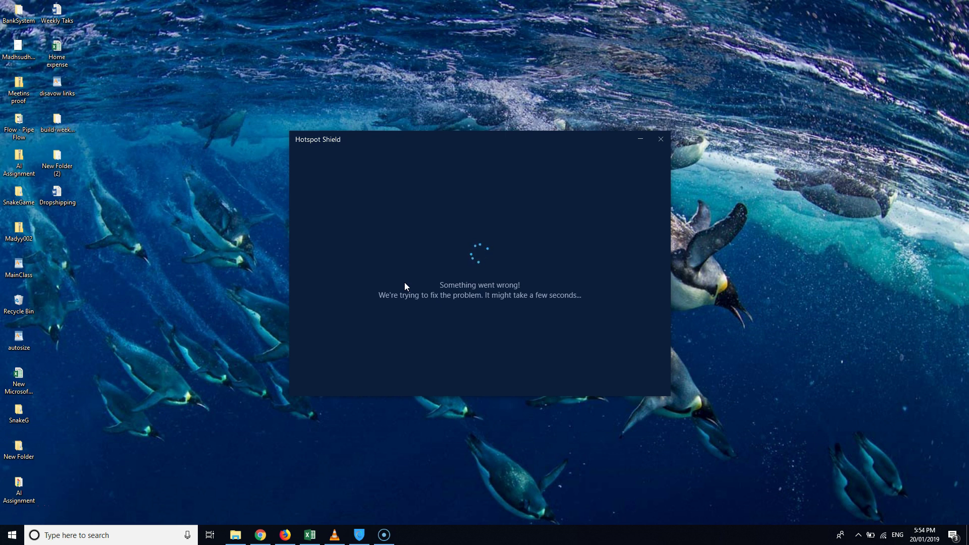
- Open Task Manager from the taskbar and expand it to the full details view
{"action": "right_click", "coordinate": [461, 535]}
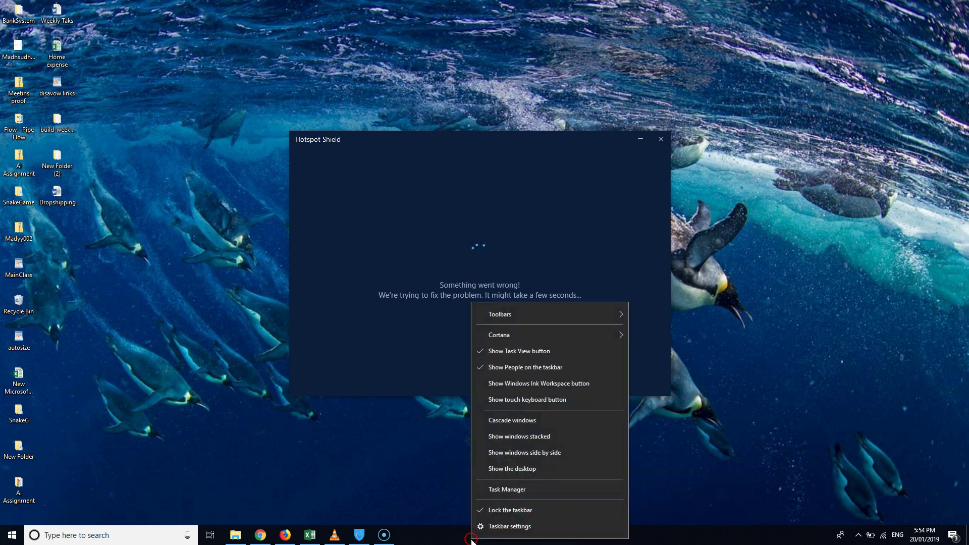
{"action": "left_click", "coordinate": [498, 492]}
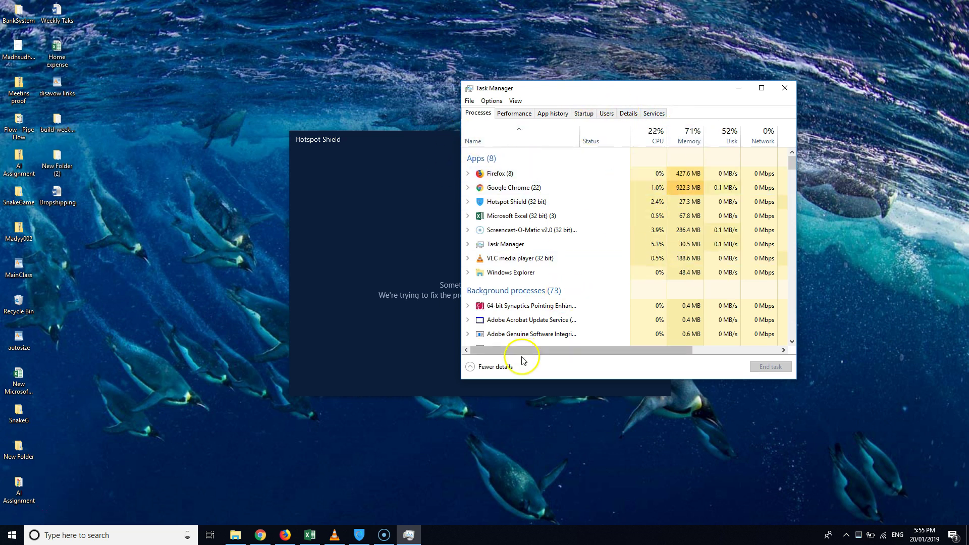
{"action": "left_click", "coordinate": [507, 368]}
{"action": "left_click_drag", "start_coordinate": [504, 87], "coordinate": [436, 180]}
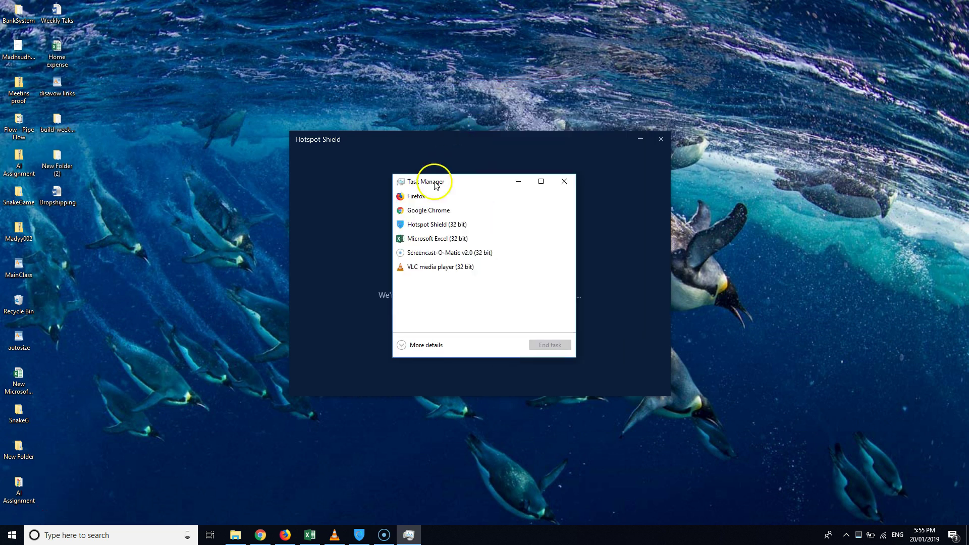
{"action": "left_click", "coordinate": [437, 345]}
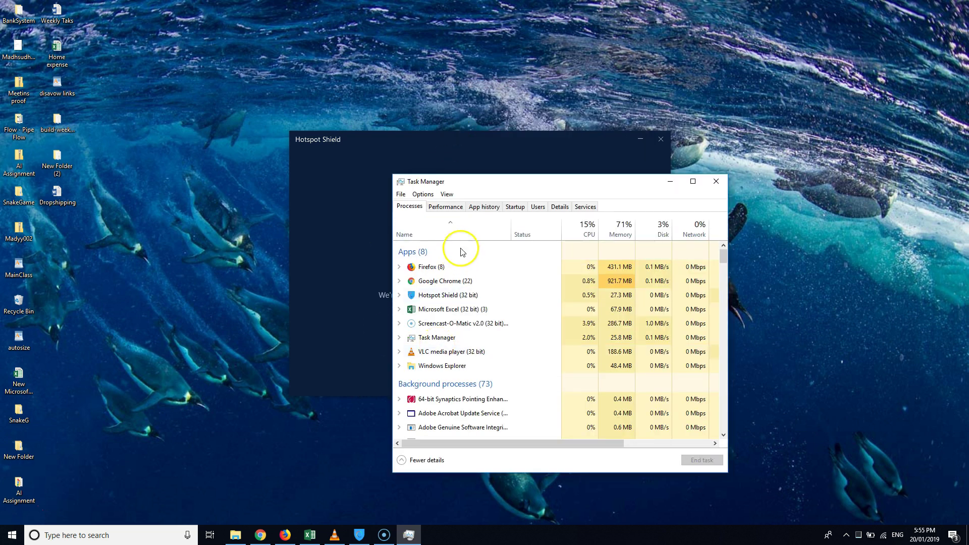
{"action": "left_click_drag", "start_coordinate": [474, 182], "coordinate": [421, 100]}
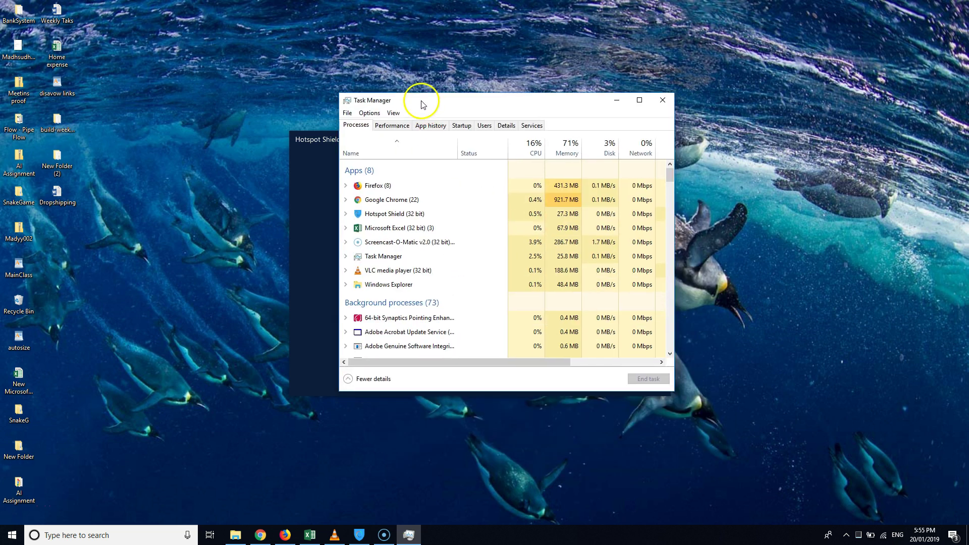
- Switch Task Manager to the Details tab and close the Hotspot Shield error window
{"action": "left_click", "coordinate": [506, 126]}
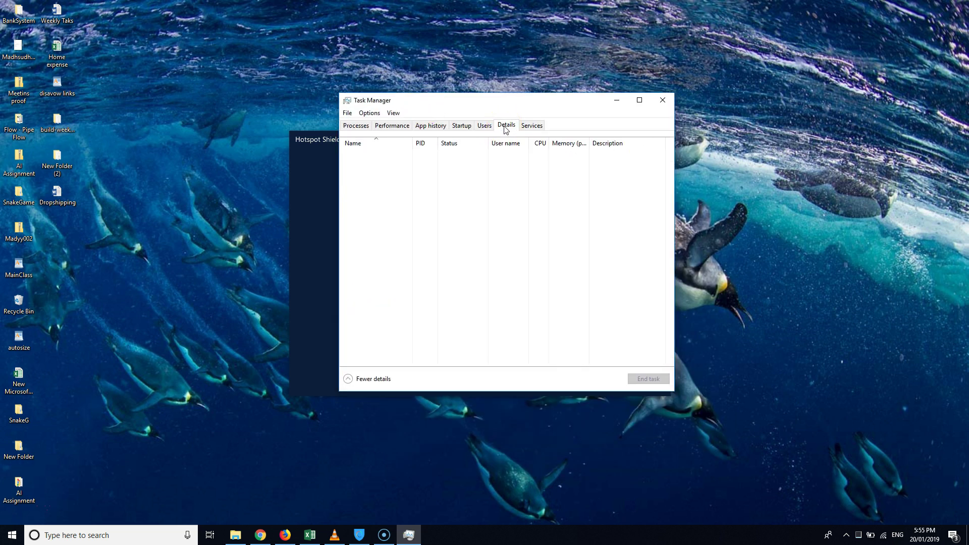
{"action": "left_click_drag", "start_coordinate": [525, 98], "coordinate": [384, 192]}
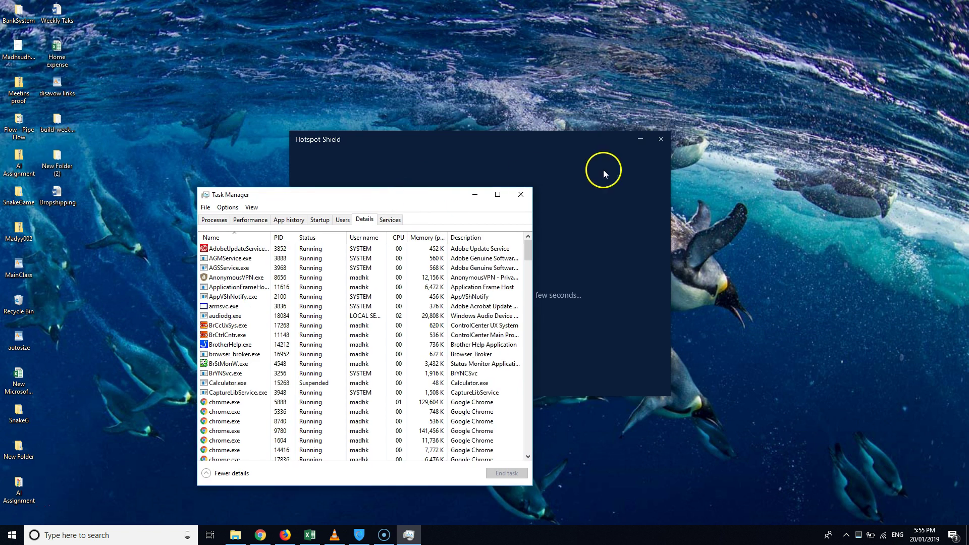
{"action": "left_click", "coordinate": [658, 139]}
{"action": "left_click", "coordinate": [858, 534]}
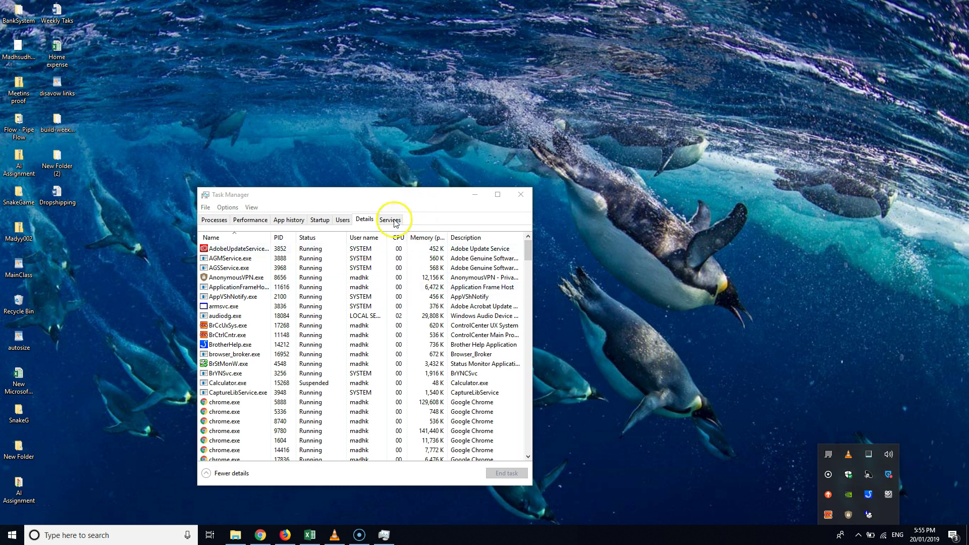
{"action": "left_click_drag", "start_coordinate": [393, 198], "coordinate": [468, 155]}
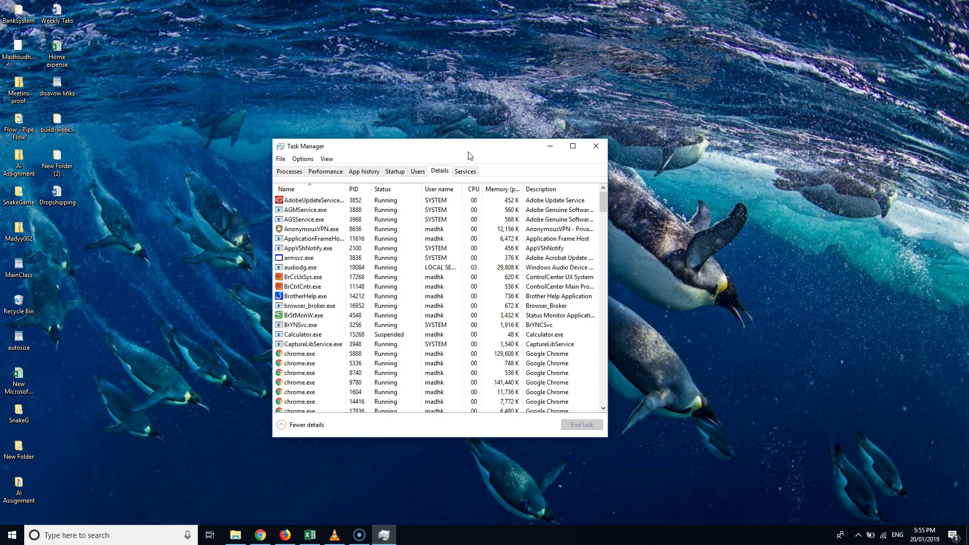
- Browse the Details process list, selecting armsvc.exe and stepping through the chrome.exe entries
{"action": "left_click", "coordinate": [320, 261]}
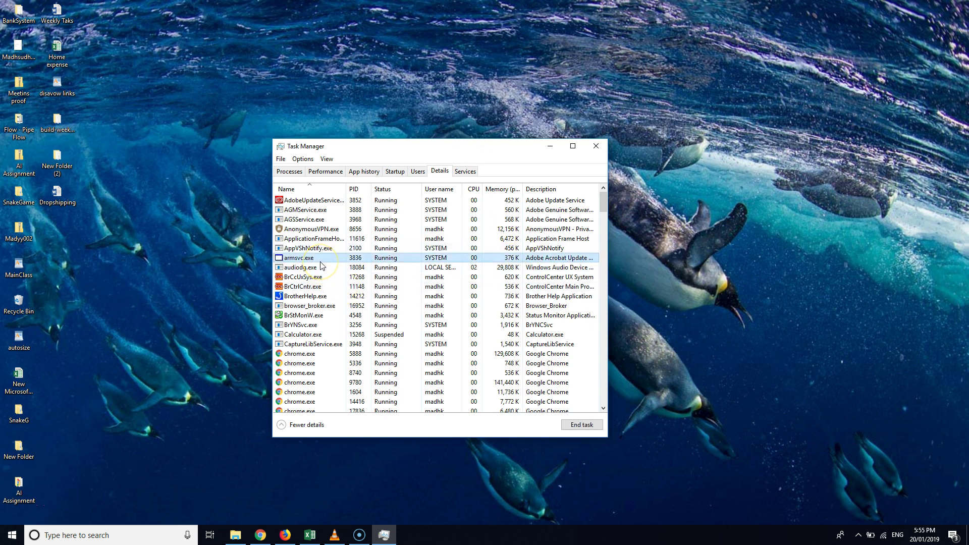
{"action": "left_click", "coordinate": [326, 363]}
{"action": "key", "text": "Down"}
{"action": "key", "text": "Down"}
{"action": "key", "text": "Down"}
{"action": "key", "text": "Down"}
{"action": "key", "text": "Down"}
{"action": "key", "text": "Down"}
{"action": "key", "text": "Down"}
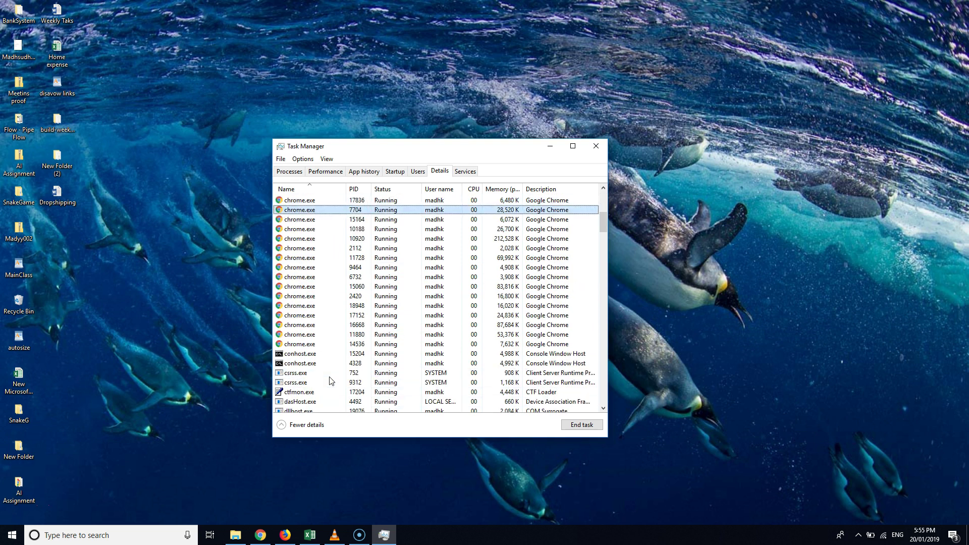
{"action": "key", "text": "Down"}
{"action": "key", "text": "Down"}
{"action": "key", "text": "Down"}
{"action": "key", "text": "Down"}
{"action": "key", "text": "Down"}
{"action": "key", "text": "Down"}
{"action": "key", "text": "Down"}
{"action": "key", "text": "Down"}
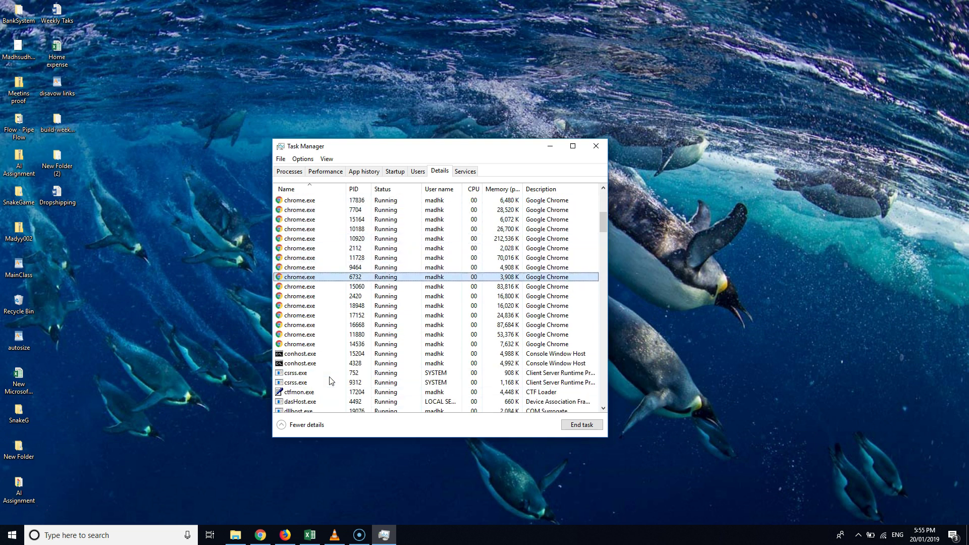
{"action": "key", "text": "Down"}
{"action": "key", "text": "Down"}
{"action": "key", "text": "Down"}
{"action": "key", "text": "Down"}
{"action": "key", "text": "Down"}
{"action": "key", "text": "Down"}
{"action": "key", "text": "Down"}
{"action": "key", "text": "Down"}
{"action": "key", "text": "Down"}
{"action": "key", "text": "Down"}
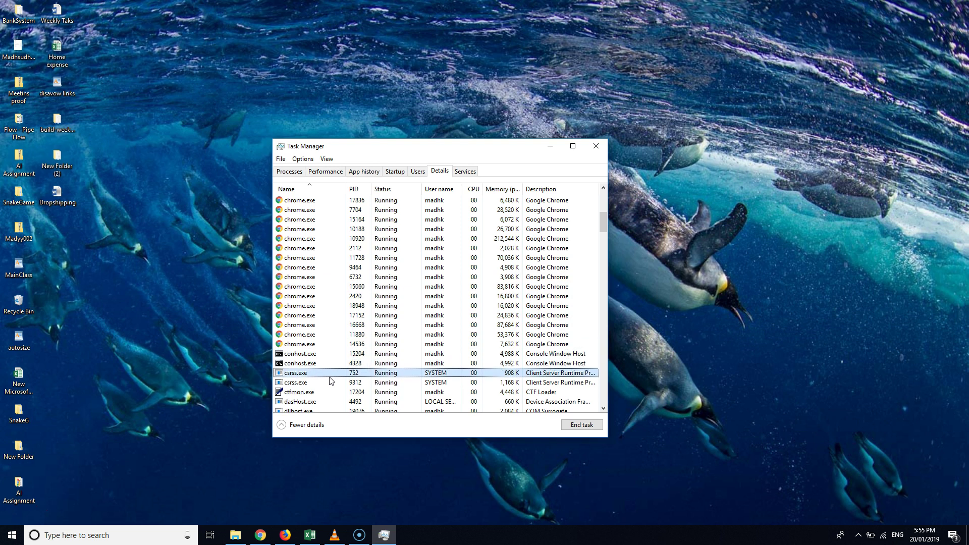
{"action": "key", "text": "Home"}
{"action": "key", "text": "Down"}
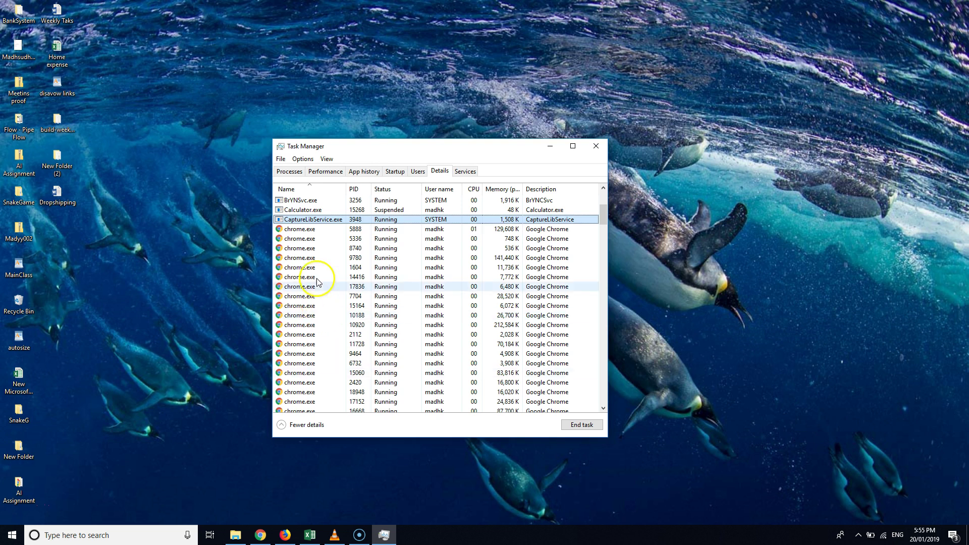
{"action": "right_click", "coordinate": [306, 220]}
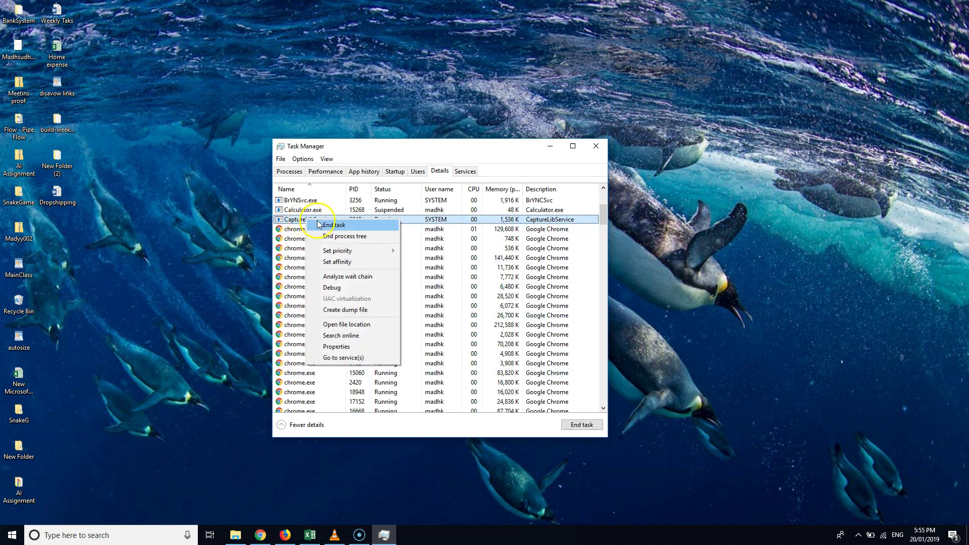
{"action": "left_click", "coordinate": [295, 240]}
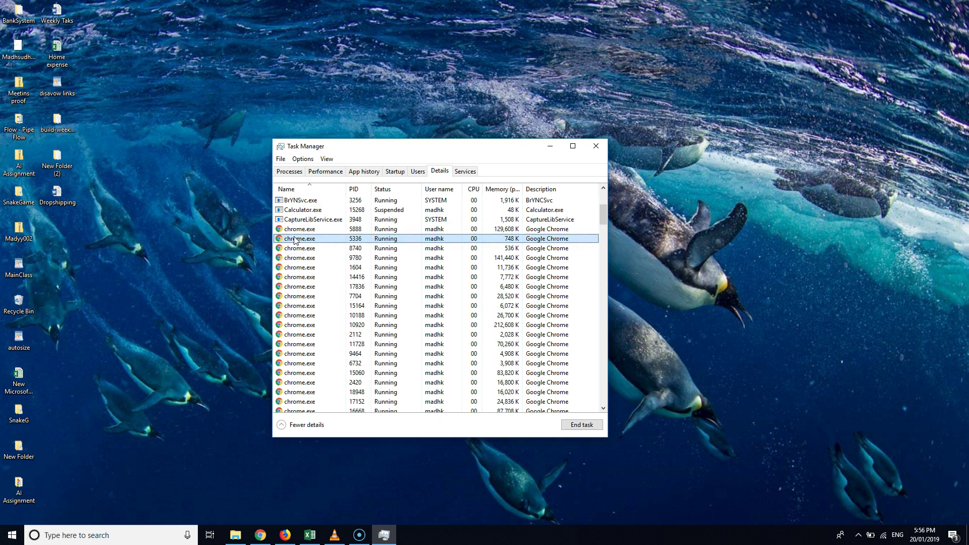
{"action": "right_click", "coordinate": [286, 229]}
{"action": "left_click", "coordinate": [298, 233]}
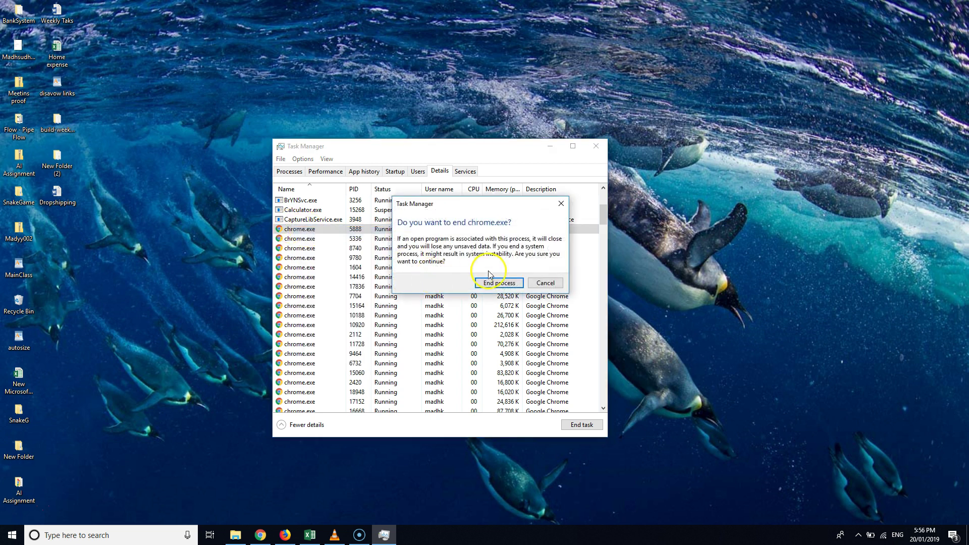
{"action": "left_click", "coordinate": [540, 283]}
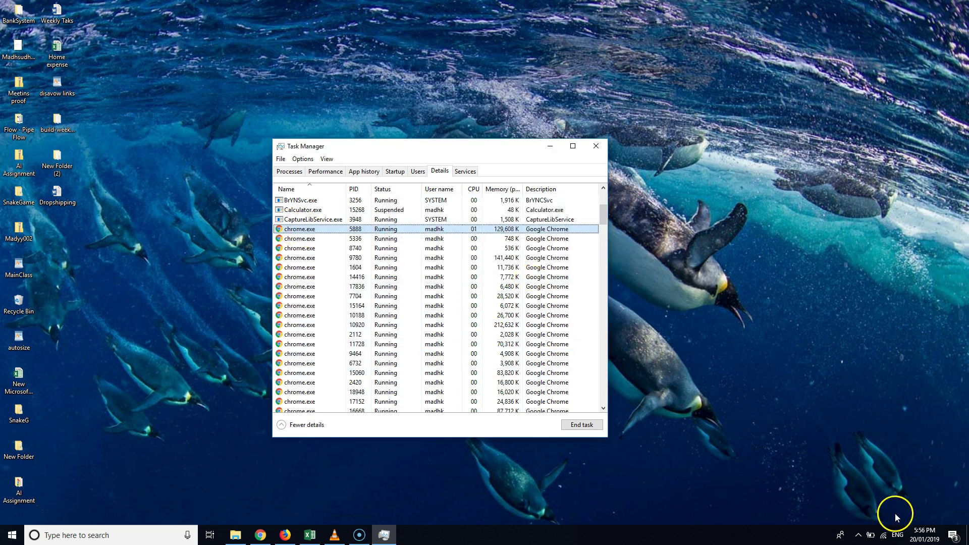
{"action": "left_click", "coordinate": [859, 536]}
- Quit Hotspot Shield from its system tray icon menu
{"action": "right_click", "coordinate": [884, 476]}
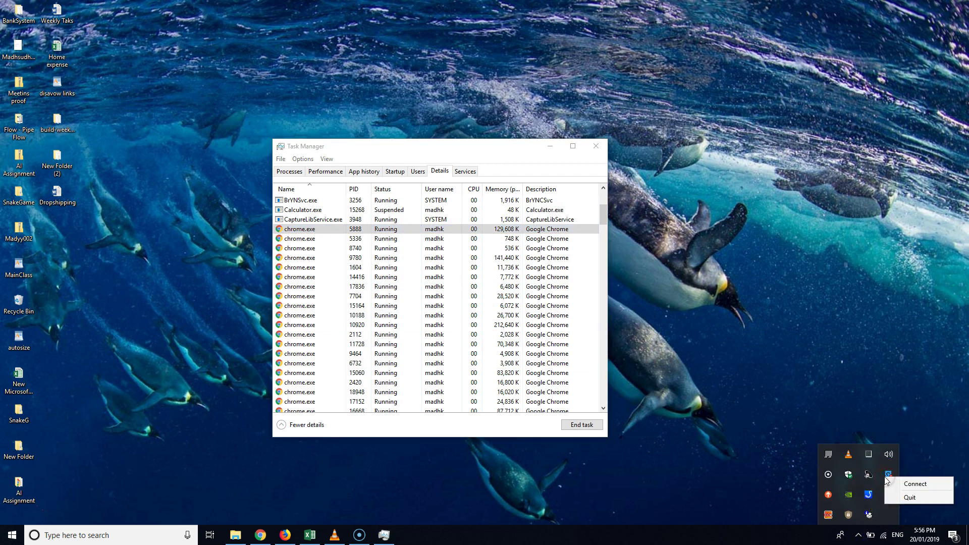
{"action": "left_click", "coordinate": [936, 497]}
{"action": "scroll", "coordinate": [498, 333], "scroll_direction": "up", "scroll_amount": 5}
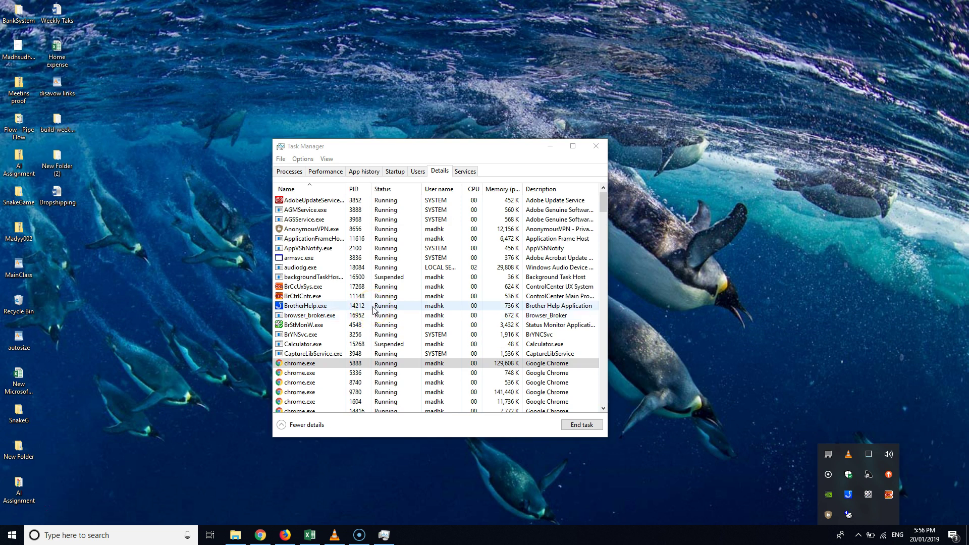
{"action": "scroll", "coordinate": [374, 310], "scroll_direction": "down", "scroll_amount": 6}
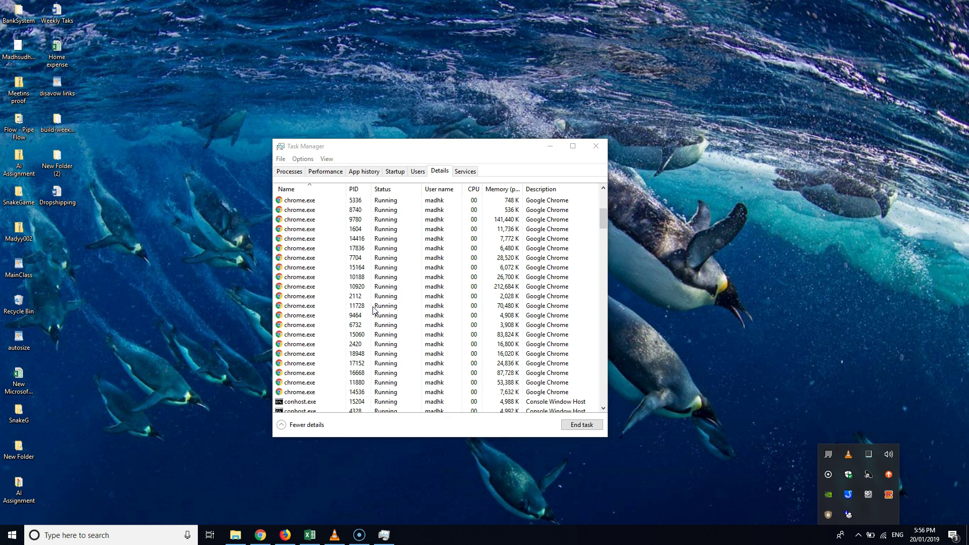
{"action": "left_click_drag", "start_coordinate": [392, 149], "coordinate": [393, 116]}
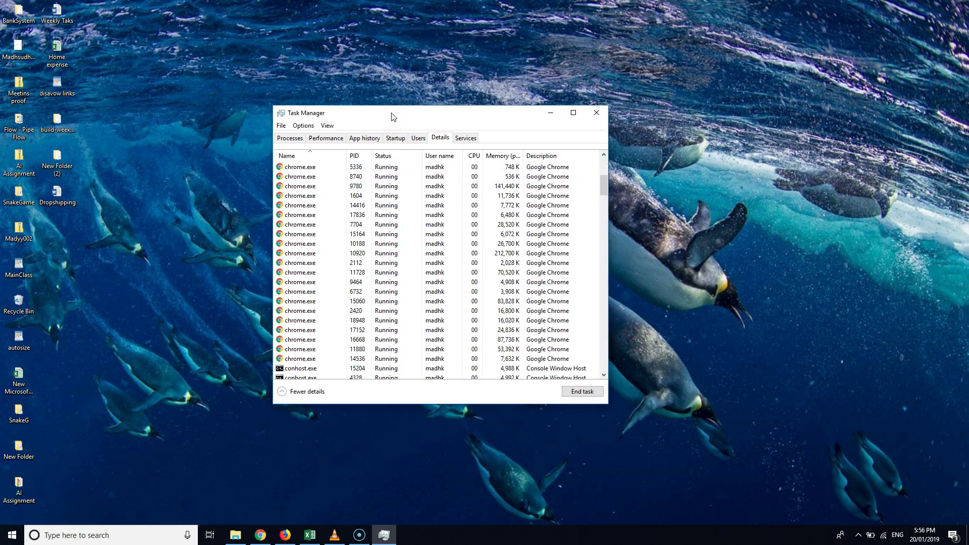
- Confirm the tray icon is gone and switch Task Manager to the Services page
{"action": "left_click", "coordinate": [858, 535]}
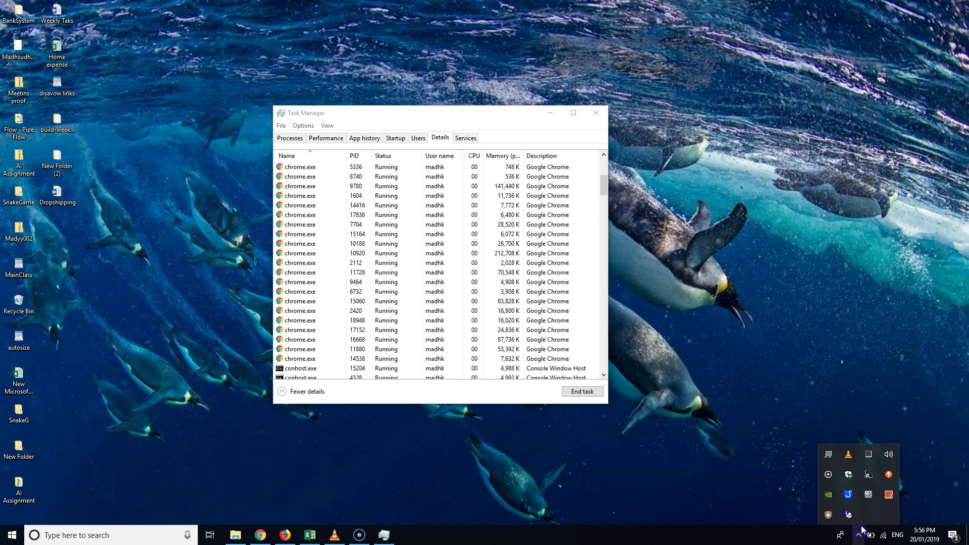
{"action": "left_click", "coordinate": [346, 110]}
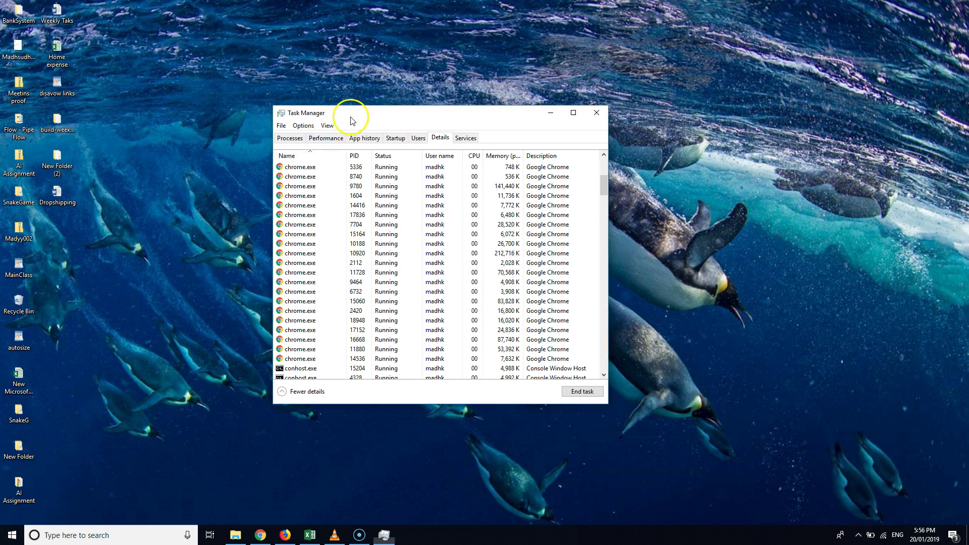
{"action": "left_click", "coordinate": [403, 264]}
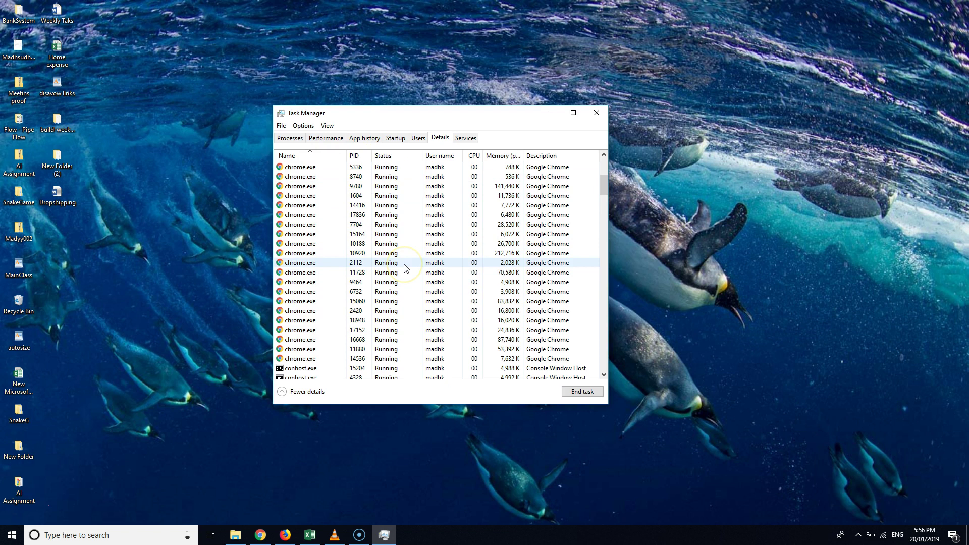
{"action": "left_click", "coordinate": [468, 139]}
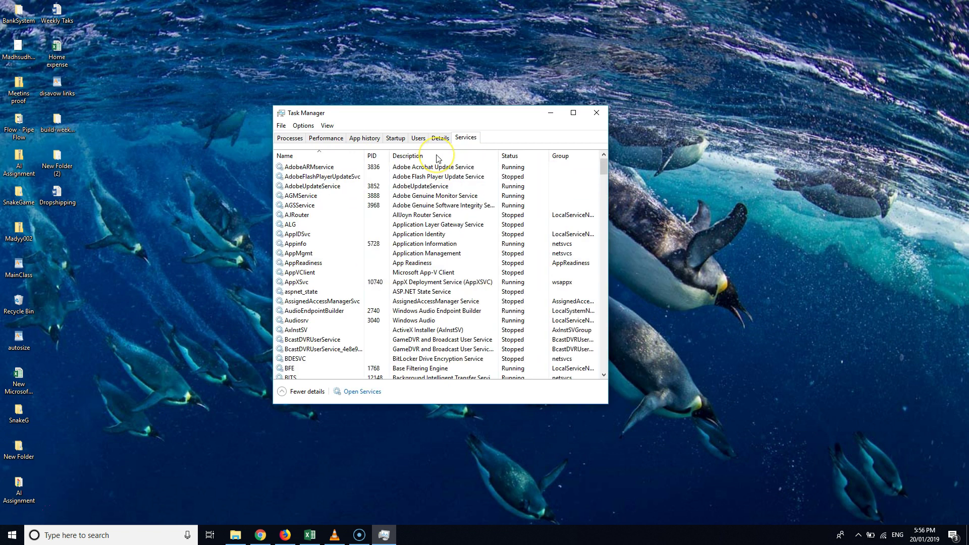
- Sort the services by name and scroll down to the hshld entry
{"action": "left_click", "coordinate": [336, 156]}
{"action": "left_click", "coordinate": [313, 156]}
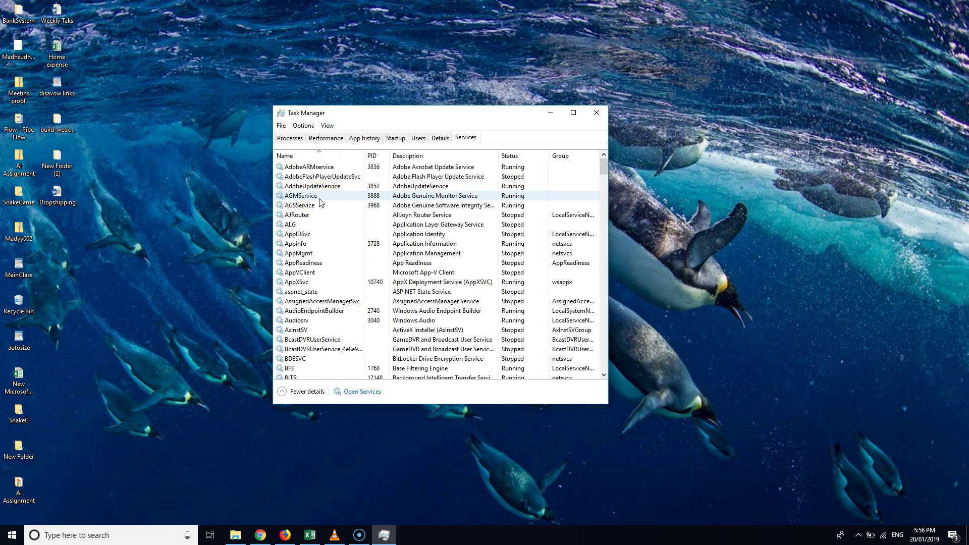
{"action": "scroll", "coordinate": [320, 202], "scroll_direction": "down", "scroll_amount": 6}
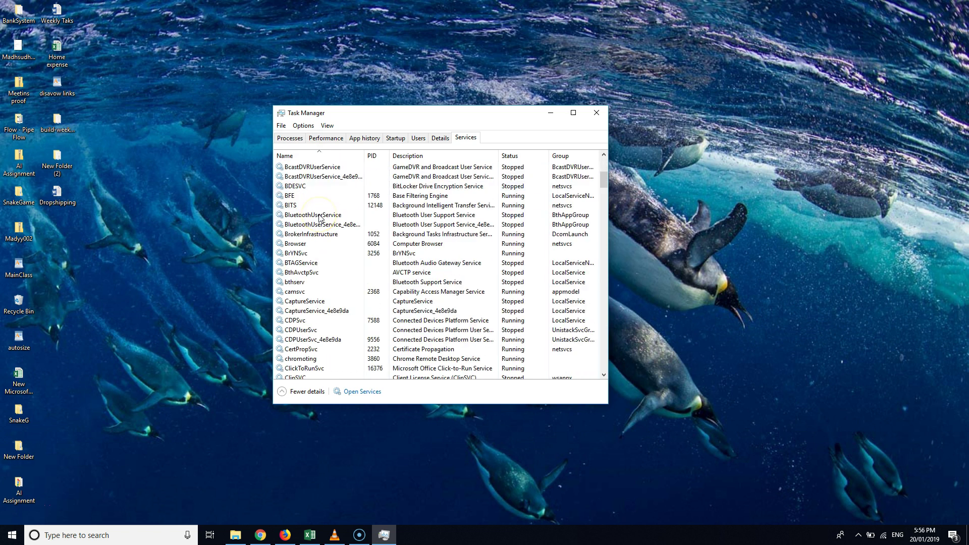
{"action": "scroll", "coordinate": [320, 218], "scroll_direction": "down", "scroll_amount": 3}
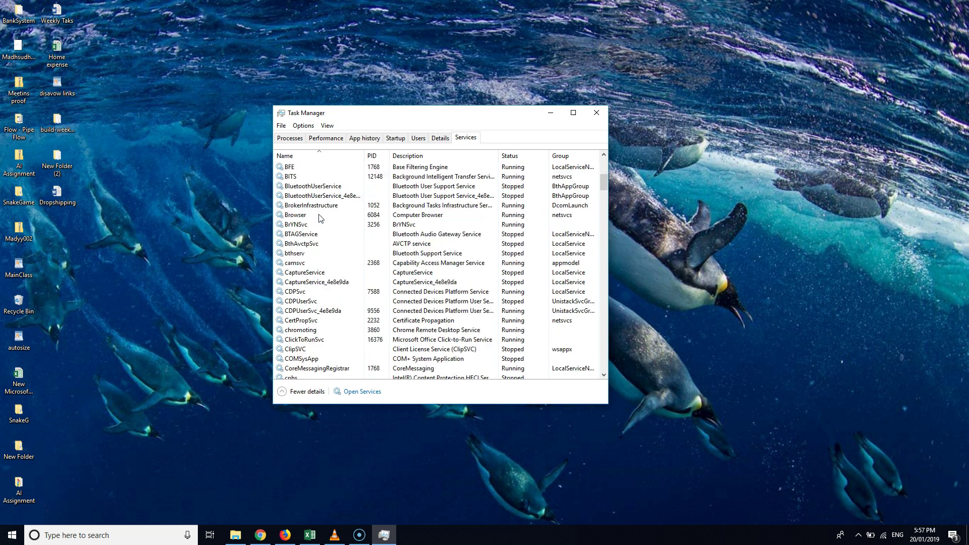
{"action": "scroll", "coordinate": [319, 221], "scroll_direction": "down", "scroll_amount": 5}
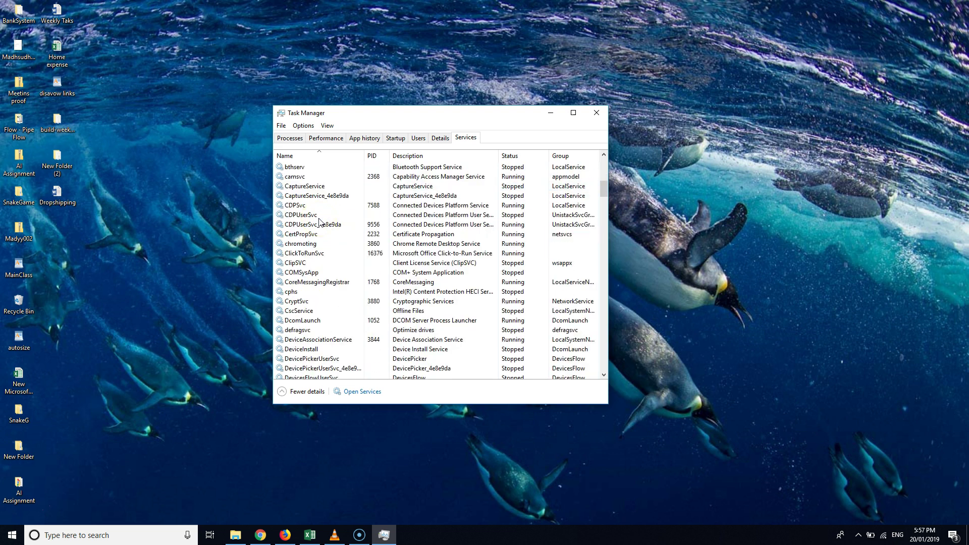
{"action": "left_click", "coordinate": [316, 244]}
{"action": "scroll", "coordinate": [316, 247], "scroll_direction": "down", "scroll_amount": 14}
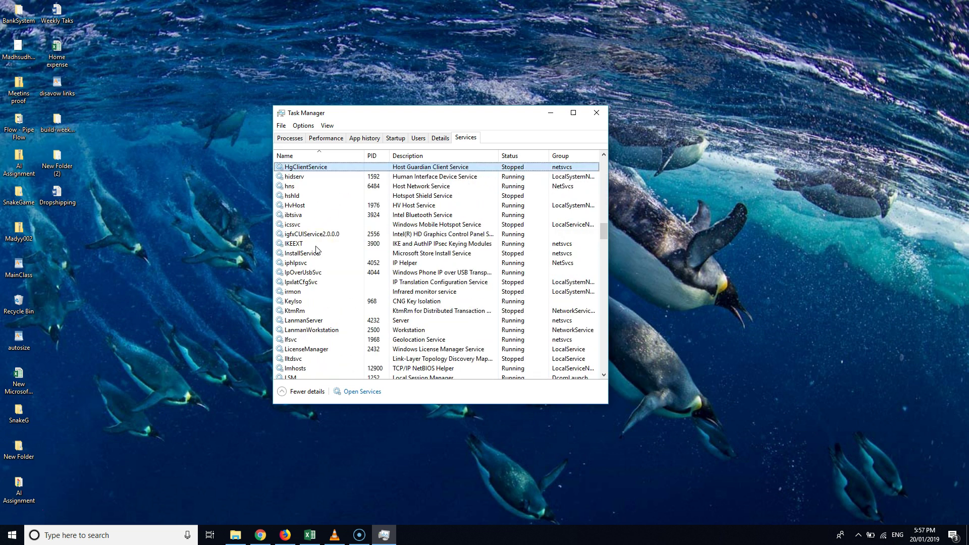
{"action": "left_click", "coordinate": [300, 187]}
- Start the stopped hshld Hotspot Shield Service so it runs with PID 14564
{"action": "left_click", "coordinate": [297, 196]}
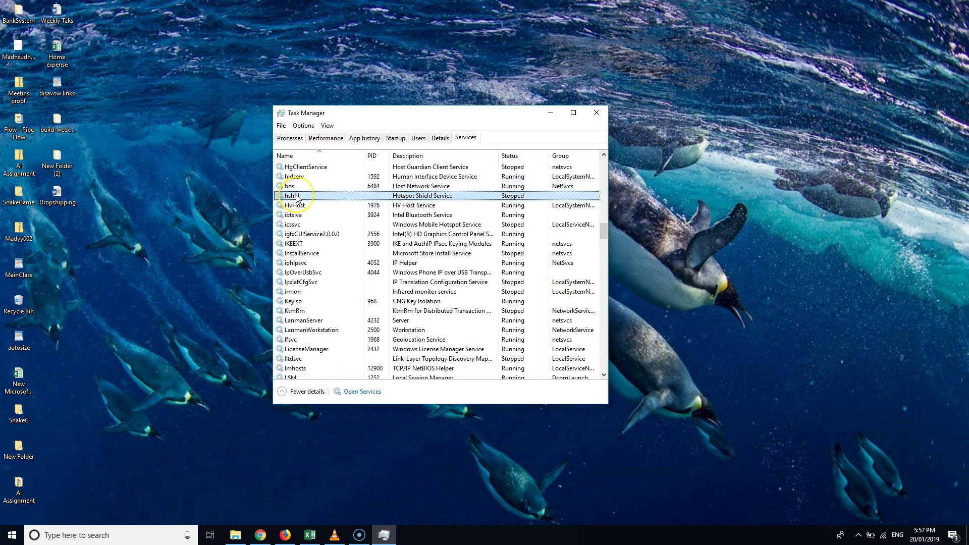
{"action": "right_click", "coordinate": [296, 197]}
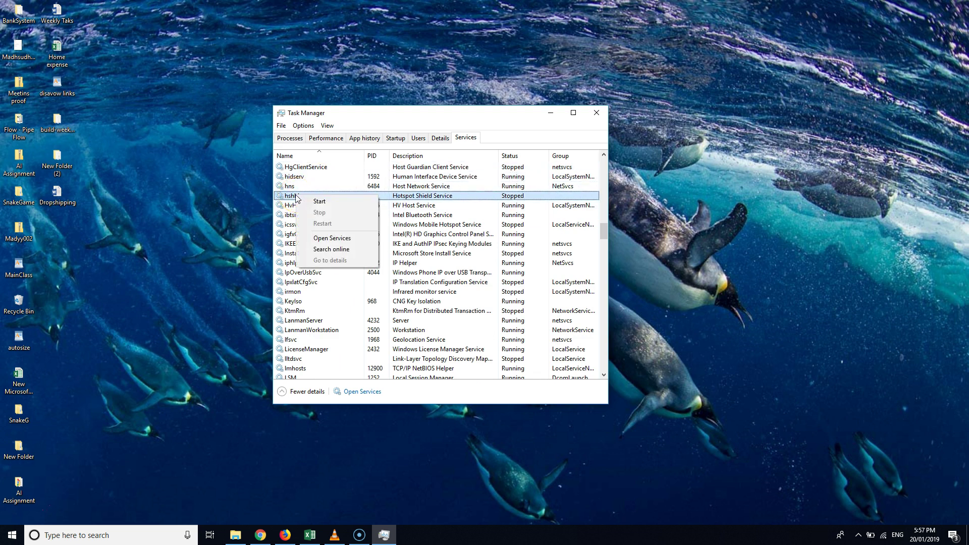
{"action": "left_click", "coordinate": [309, 200]}
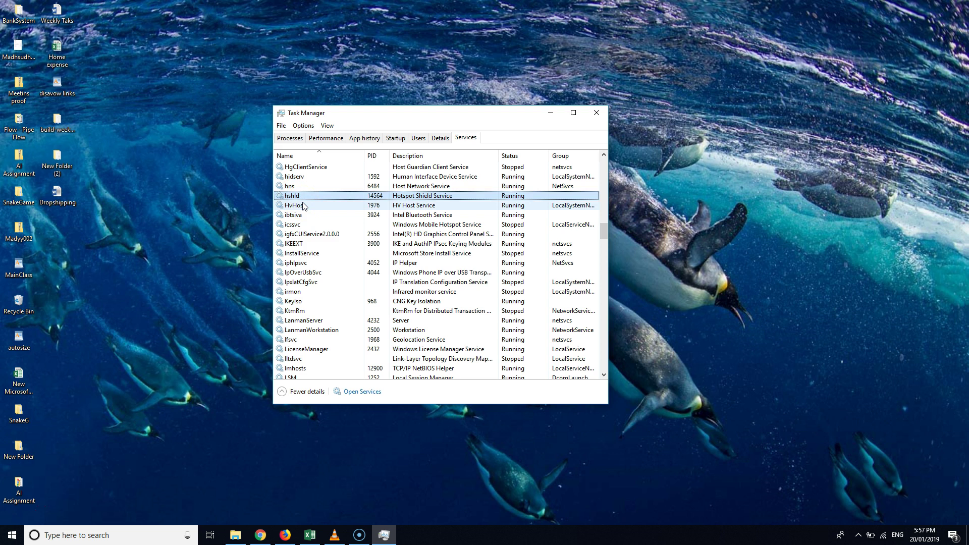
{"action": "left_click", "coordinate": [302, 196]}
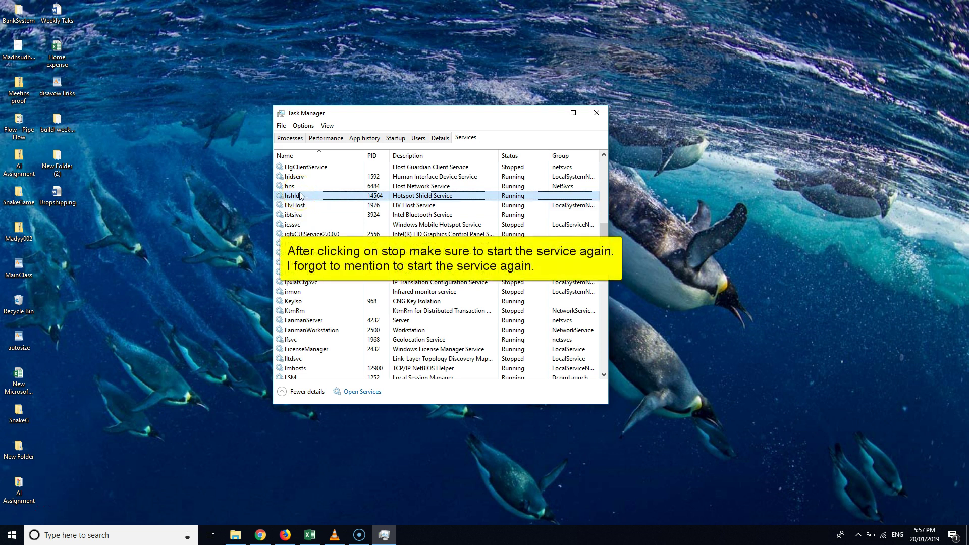
{"action": "right_click", "coordinate": [299, 195]}
{"action": "left_click", "coordinate": [297, 198]}
{"action": "right_click", "coordinate": [297, 198]}
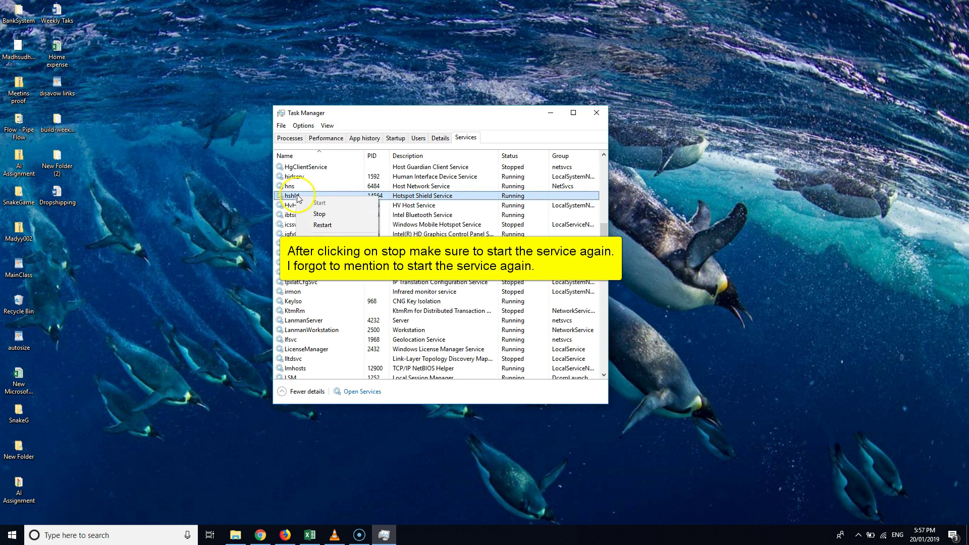
- Relaunch Hotspot Shield via a 'hotspot' search and choose Start 7-day trial
{"action": "left_click", "coordinate": [298, 199]}
{"action": "left_click", "coordinate": [138, 541]}
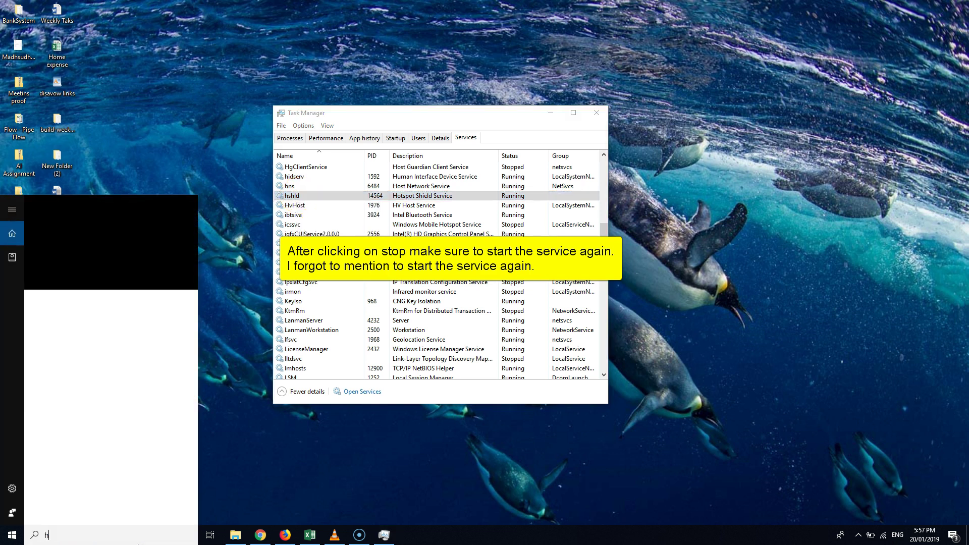
{"action": "type", "text": "hotspot"}
{"action": "key", "text": "Escape"}
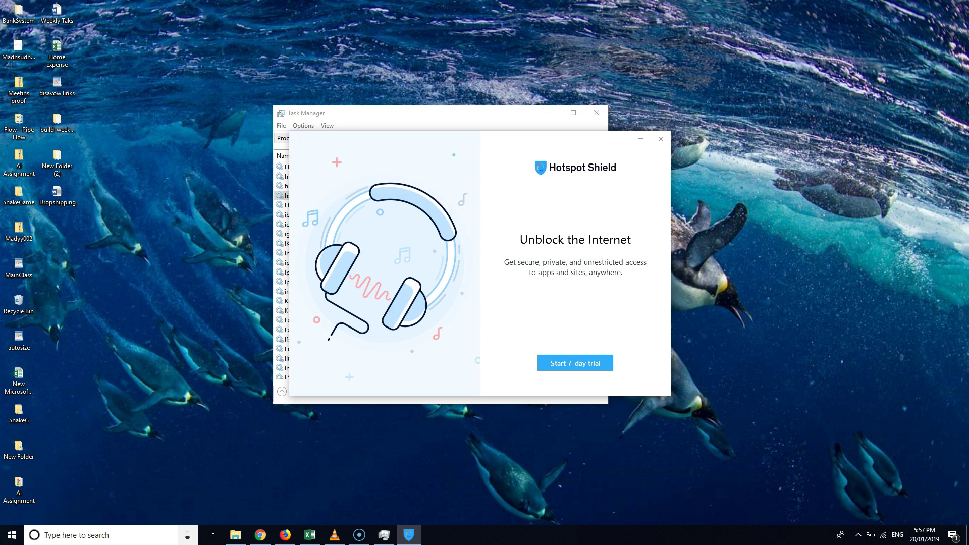
{"action": "left_click", "coordinate": [295, 140]}
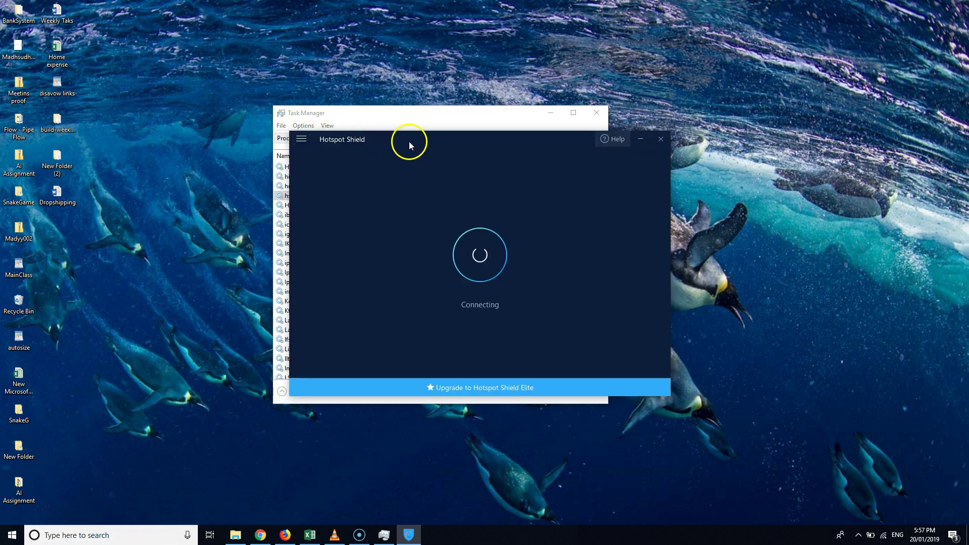
{"action": "left_click_drag", "start_coordinate": [409, 142], "coordinate": [510, 175]}
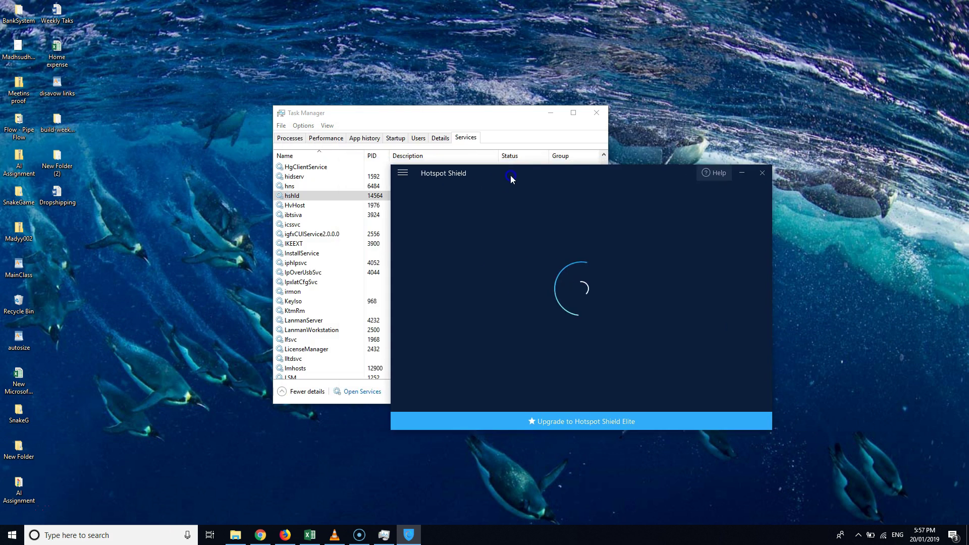
{"action": "left_click", "coordinate": [444, 117]}
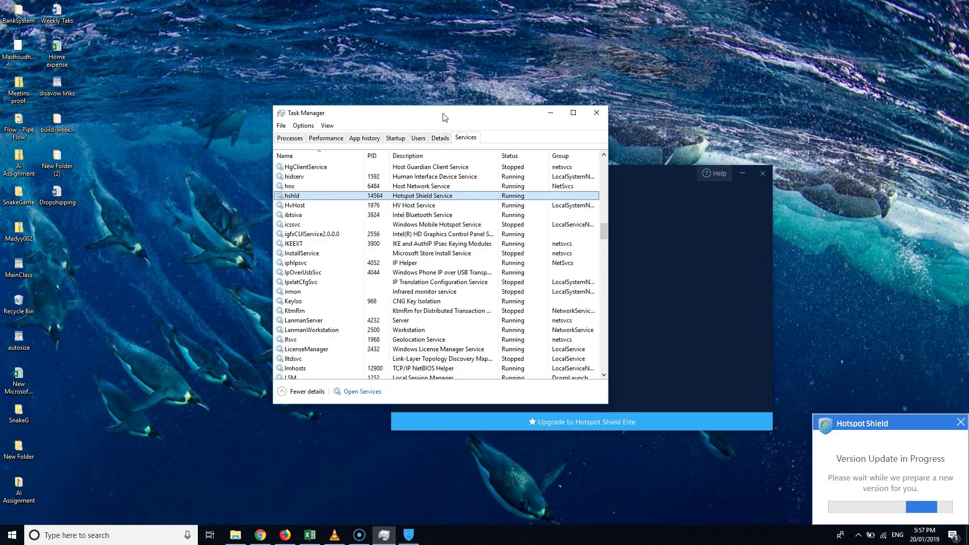
{"action": "left_click_drag", "start_coordinate": [444, 118], "coordinate": [460, 119]}
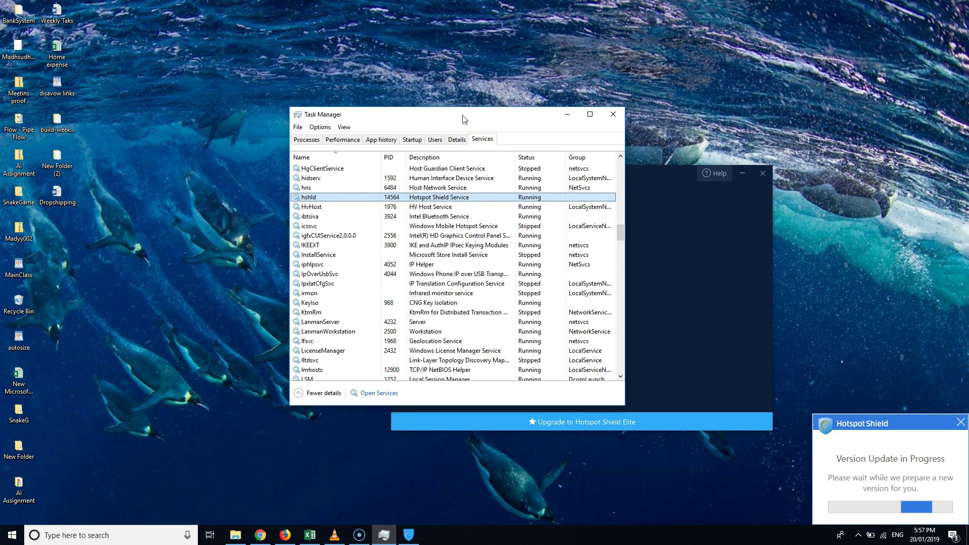
{"action": "left_click", "coordinate": [456, 139]}
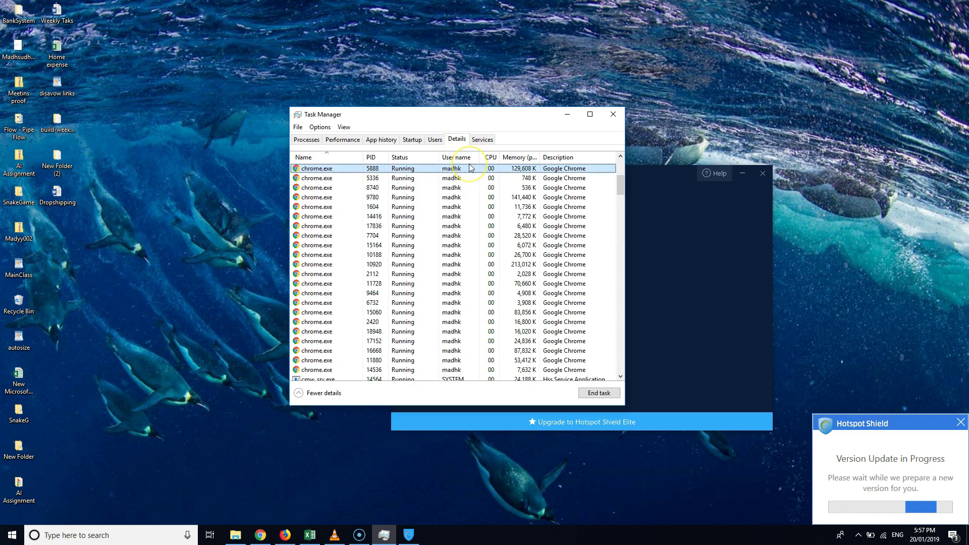
{"action": "scroll", "coordinate": [464, 208], "scroll_direction": "down", "scroll_amount": 2}
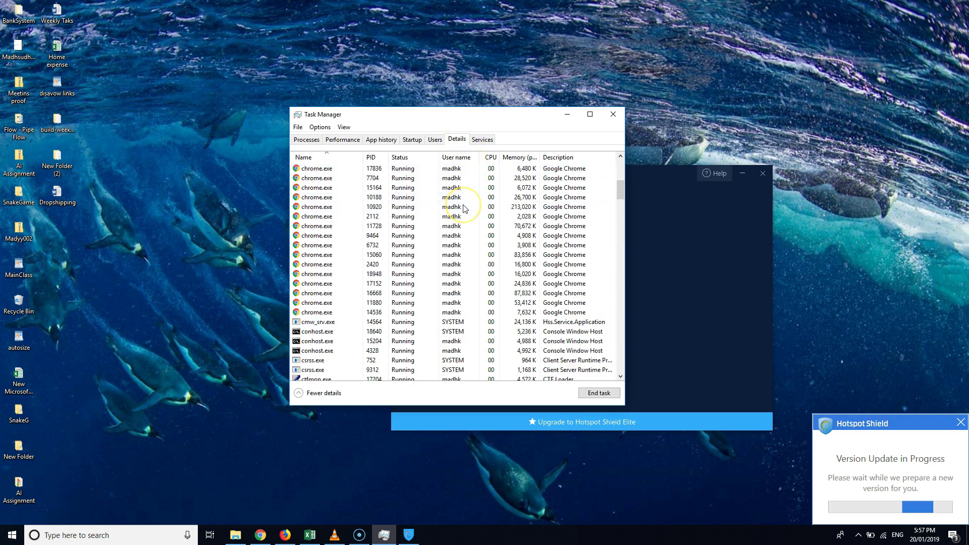
{"action": "scroll", "coordinate": [464, 208], "scroll_direction": "down", "scroll_amount": 5}
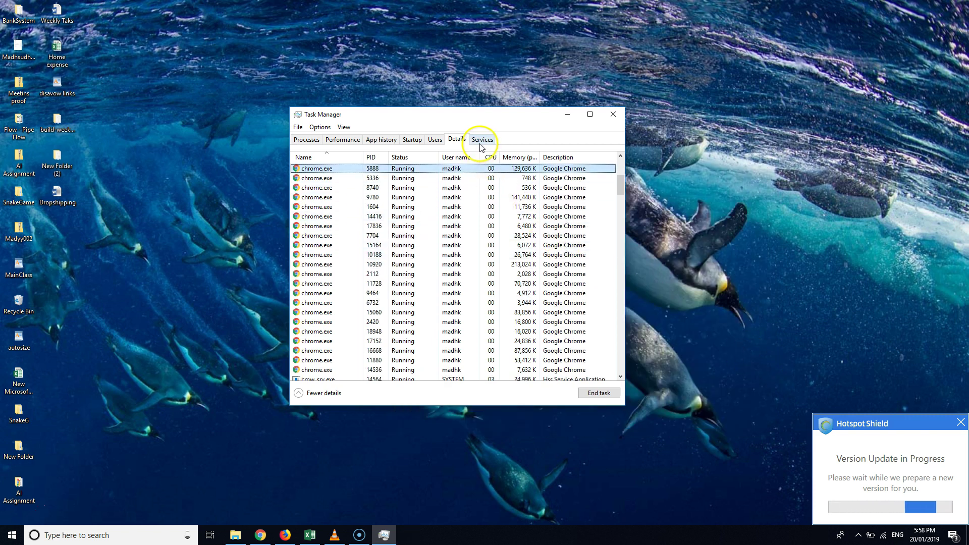
{"action": "scroll", "coordinate": [425, 220], "scroll_direction": "up", "scroll_amount": 6}
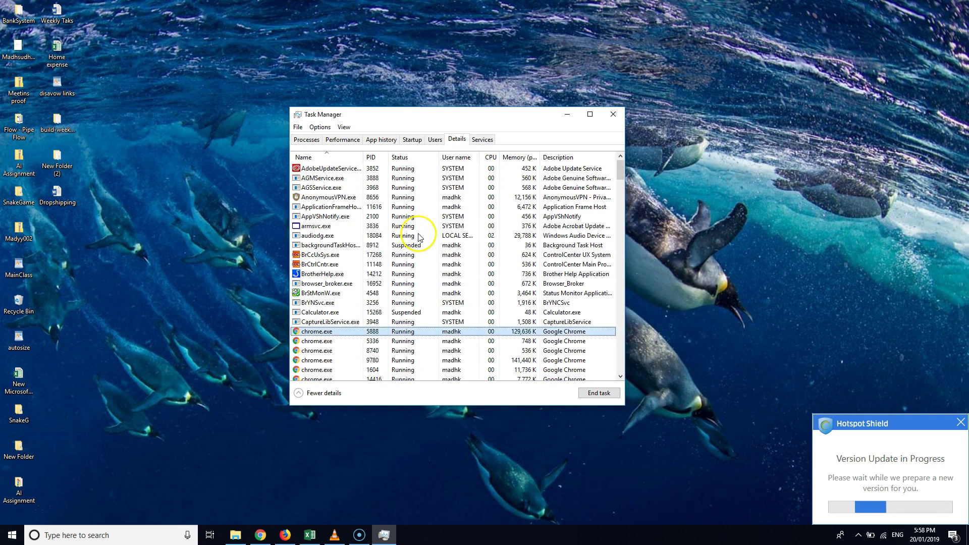
- Stop the running hshld service on the Services page so it shows no PID
{"action": "left_click", "coordinate": [483, 139]}
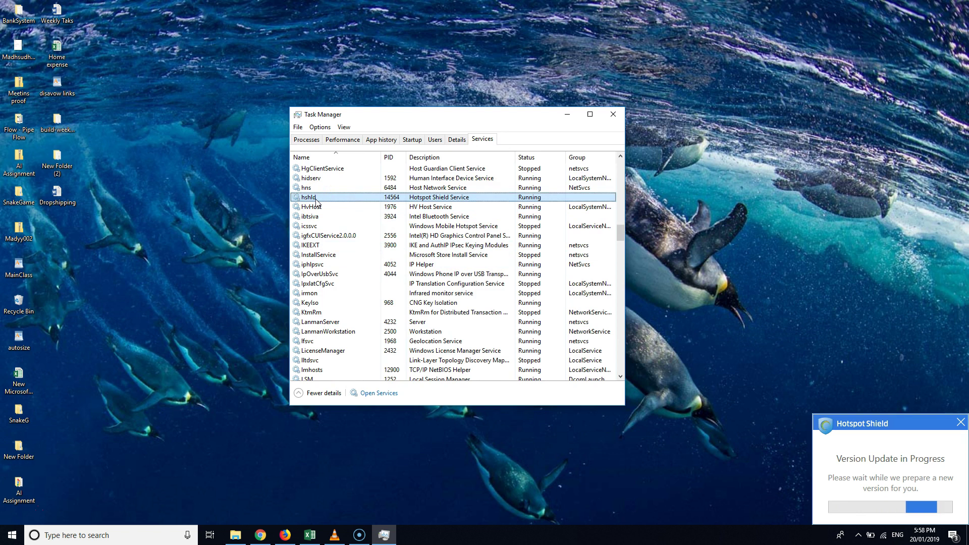
{"action": "left_click", "coordinate": [306, 197]}
{"action": "scroll", "coordinate": [302, 236], "scroll_direction": "up", "scroll_amount": 1}
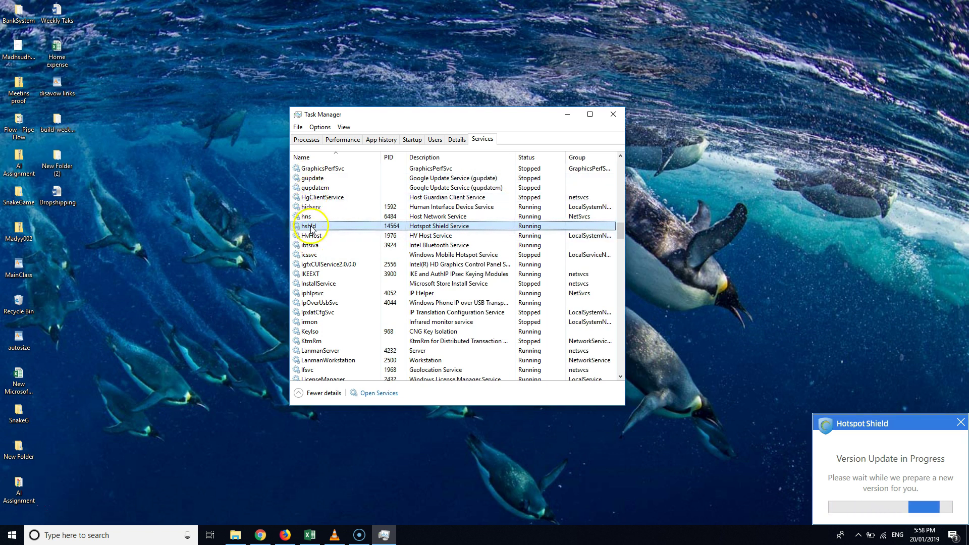
{"action": "right_click", "coordinate": [312, 230]}
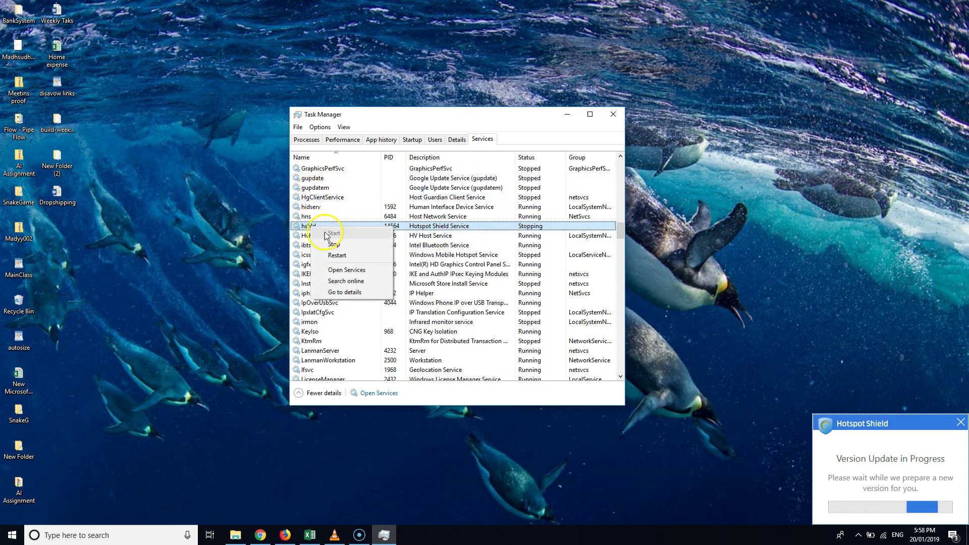
{"action": "left_click", "coordinate": [301, 230]}
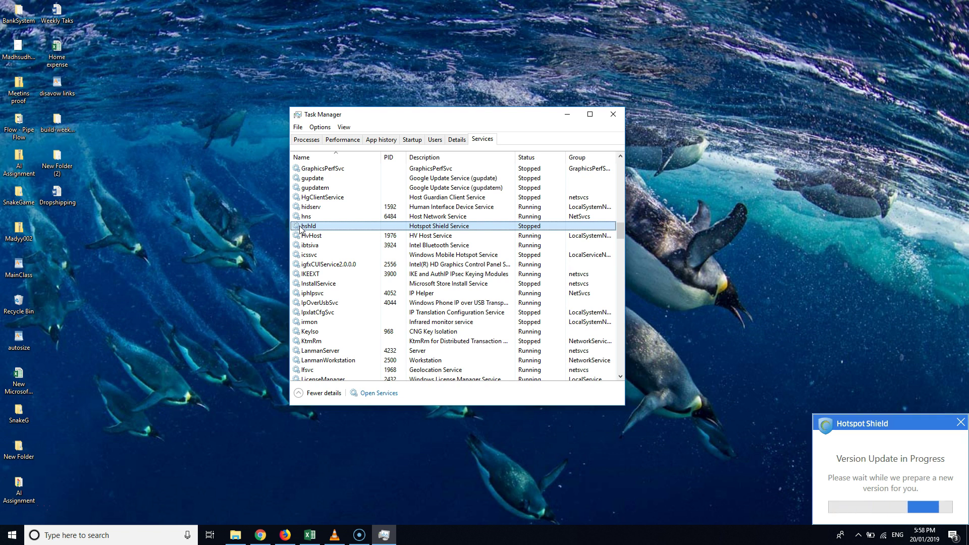
{"action": "right_click", "coordinate": [301, 229]}
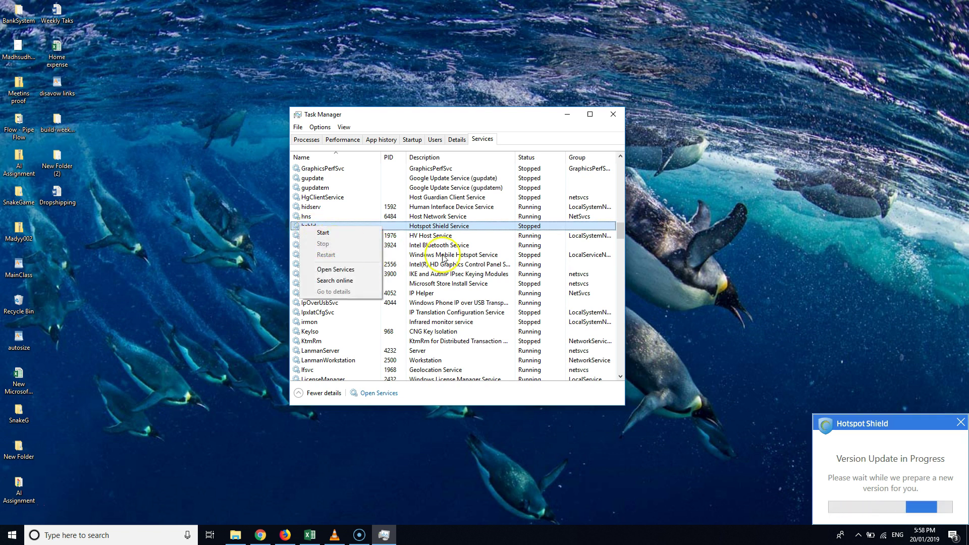
{"action": "left_click", "coordinate": [360, 246]}
{"action": "left_click", "coordinate": [858, 535]}
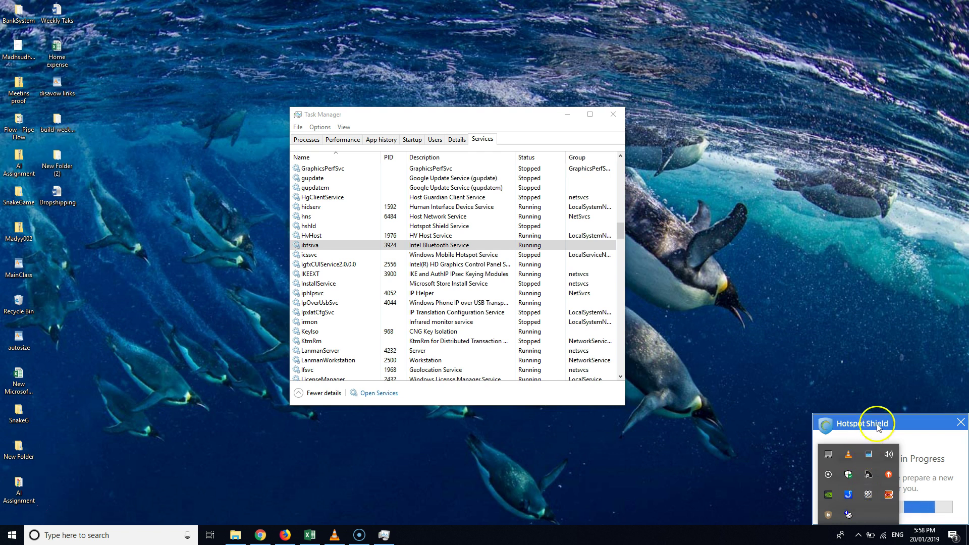
{"action": "left_click", "coordinate": [855, 480]}
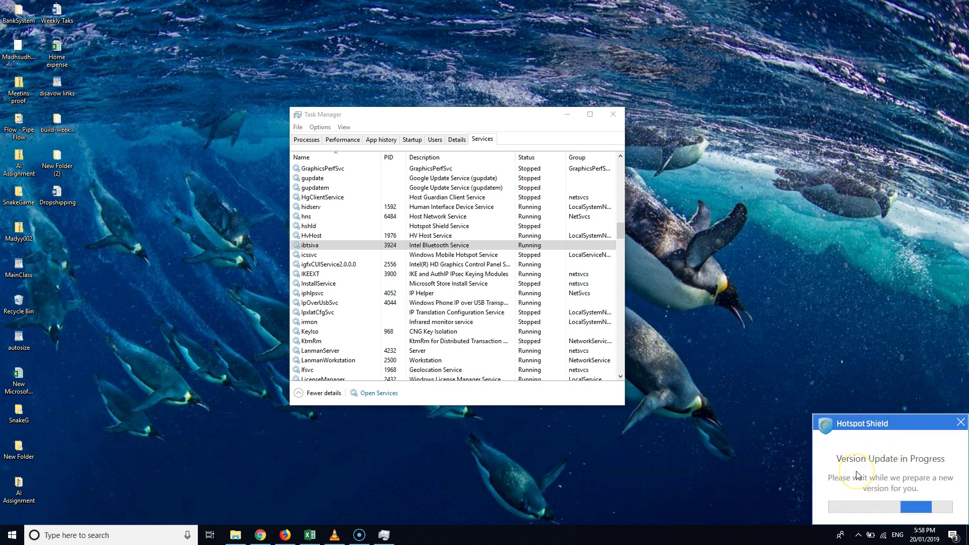